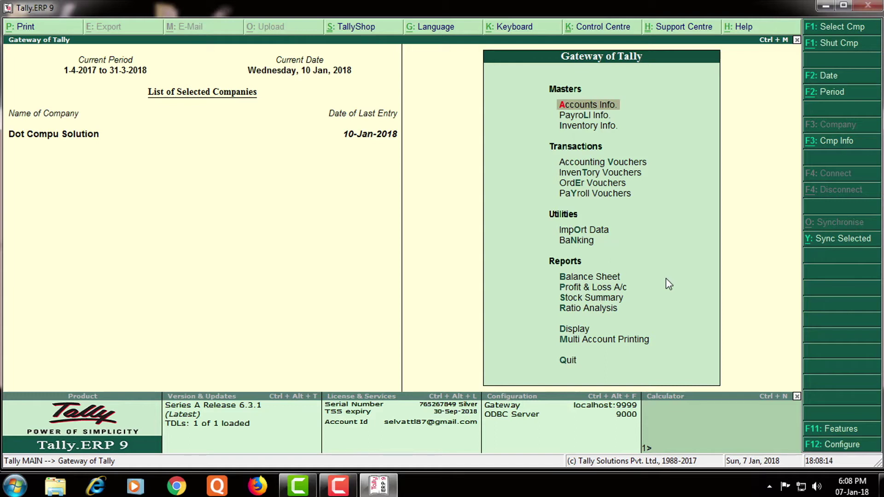
Shut the open company and open the company backup screen
left_click(835, 46)
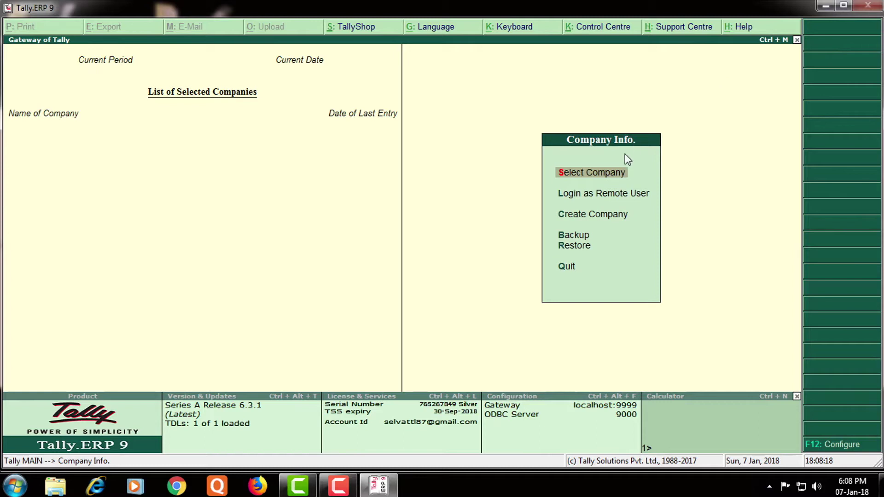
key("Down")
key("Down")
key("Down")
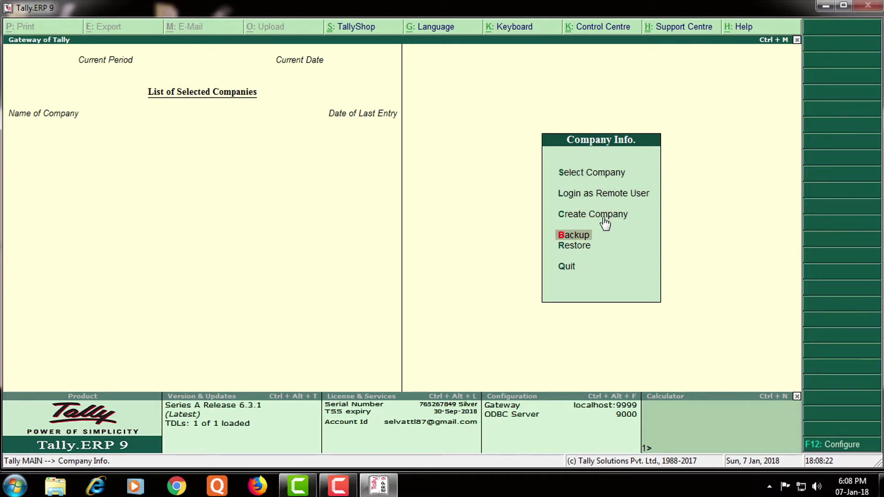
key("Return")
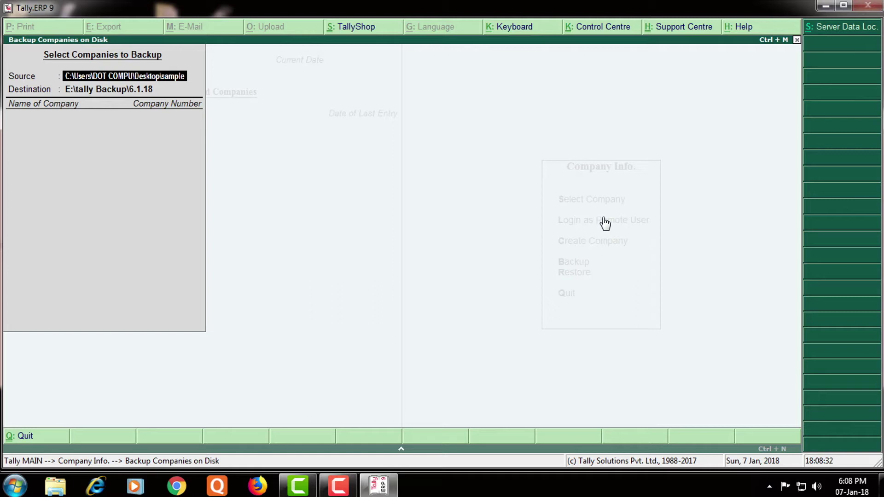
Keep the backup source path and clear the existing destination path
key("Return")
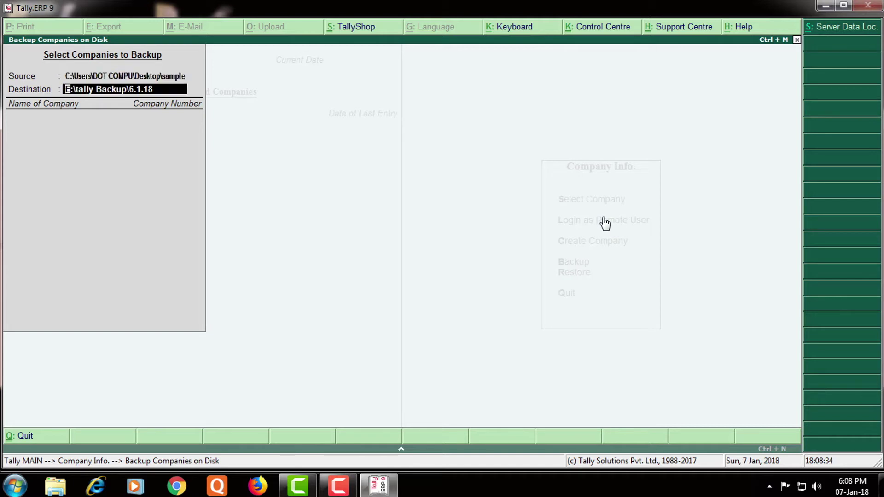
key("BackSpace")
key("BackSpace")
key("BackSpace")
key("BackSpace")
key("BackSpace")
key("BackSpace")
key("BackSpace")
key("BackSpace")
key("BackSpace")
key("BackSpace")
key("BackSpace")
key("BackSpace")
key("BackSpace")
key("BackSpace")
key("BackSpace")
key("BackSpace")
key("BackSpace")
key("BackSpace")
key("BackSpace")
key("BackSpace")
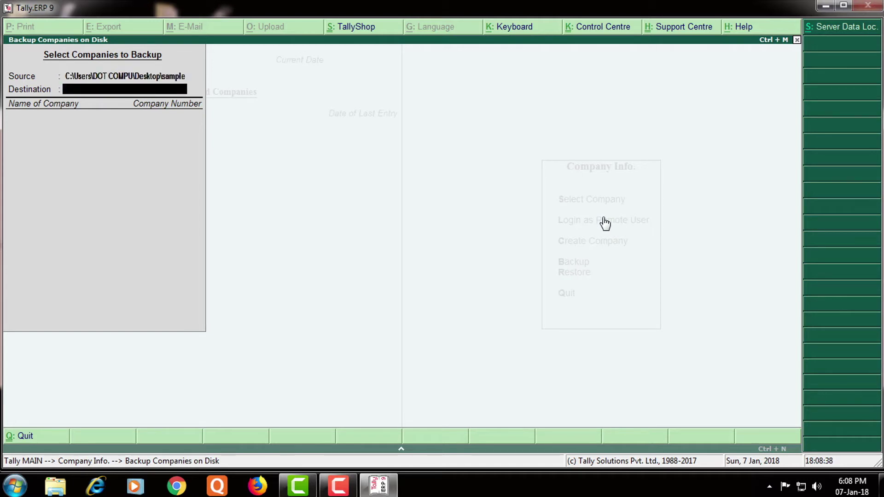
Switch to Windows Explorer and create a folder named "tally backup" on Local Disk (D:)
key("super+d")
key("super+e")
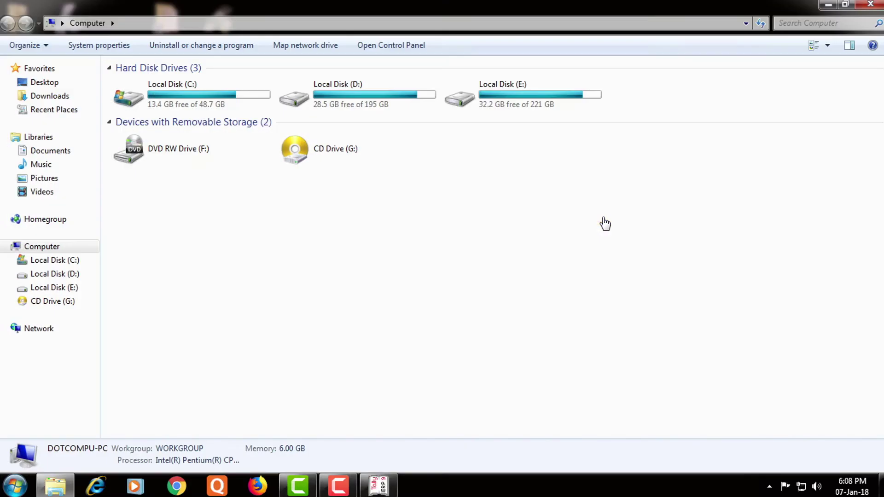
double_click(546, 107)
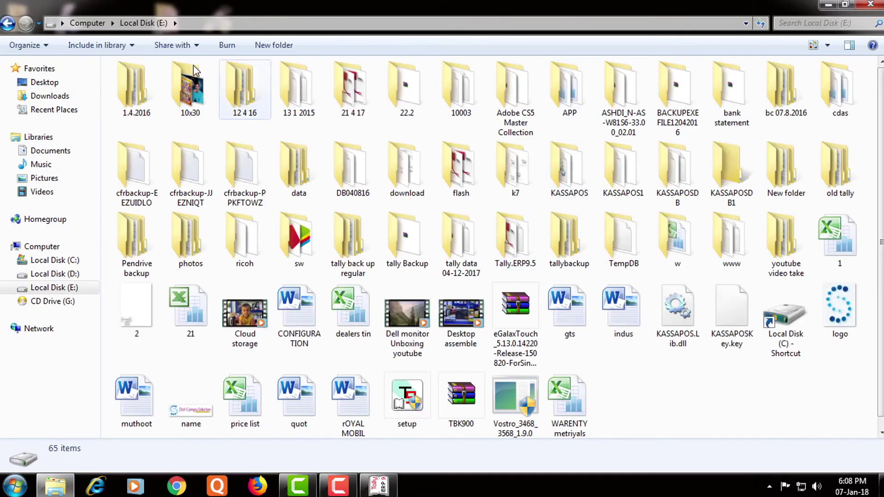
left_click(8, 23)
double_click(313, 94)
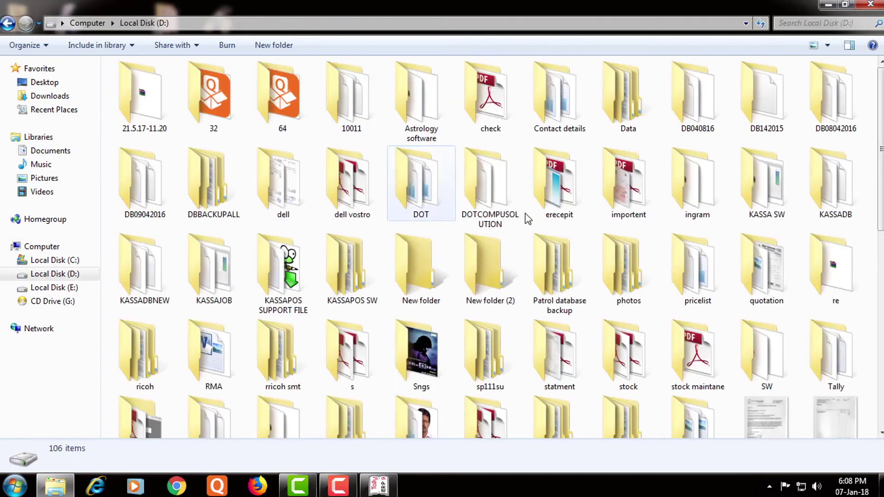
left_click(273, 45)
type("tally backup")
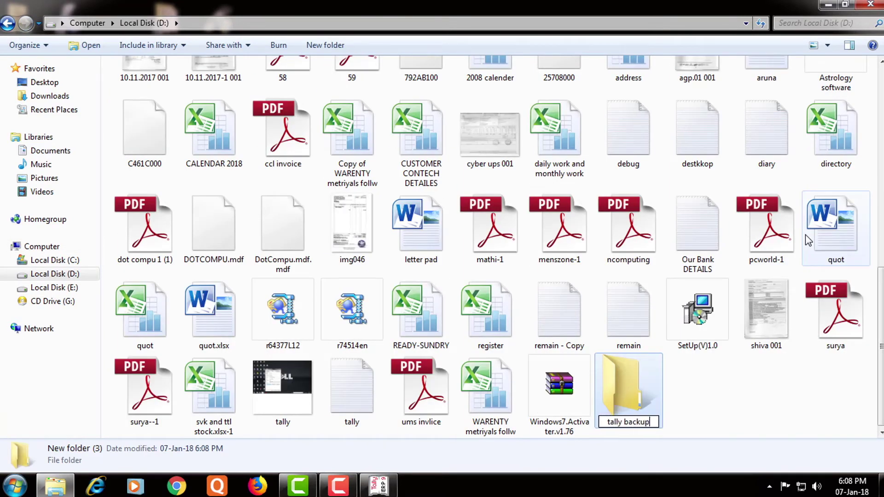
key("Return")
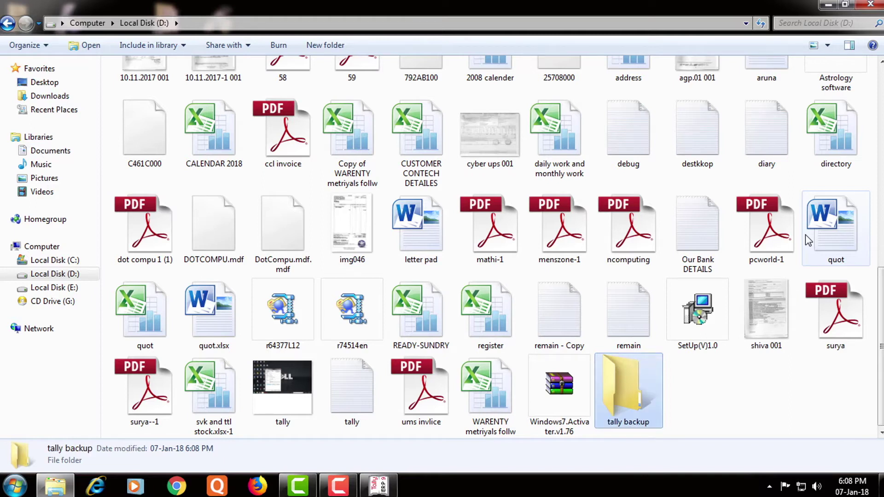
Copy the new folder's path, switch back to Tally.ERP 9 and set the backup destination to D:\tally backup\7.1.18
key("Return")
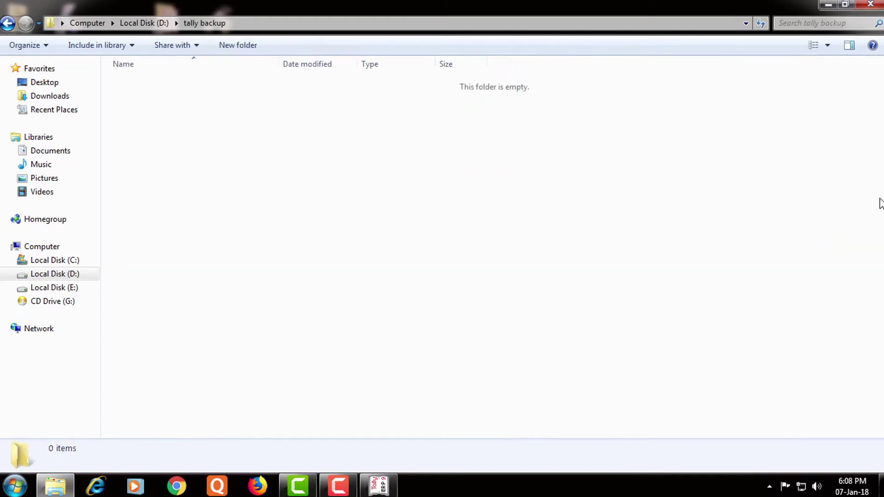
left_click(277, 23)
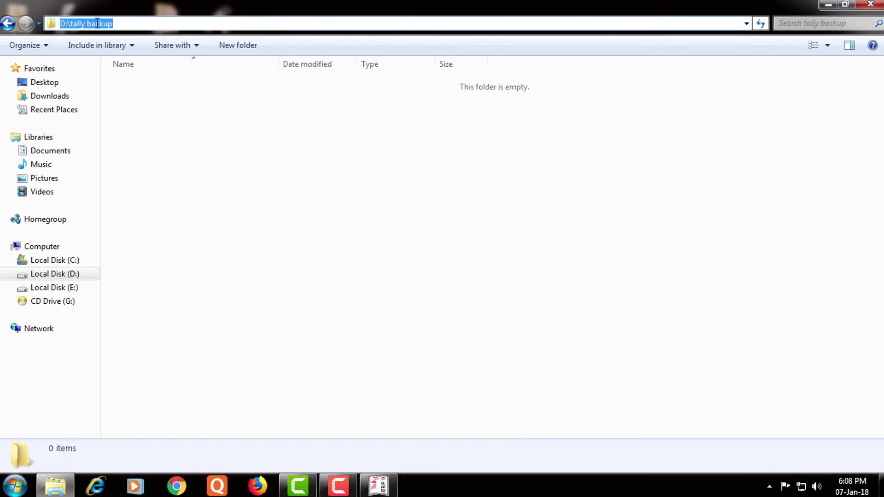
right_click(97, 23)
left_click(131, 66)
key("alt+Tab")
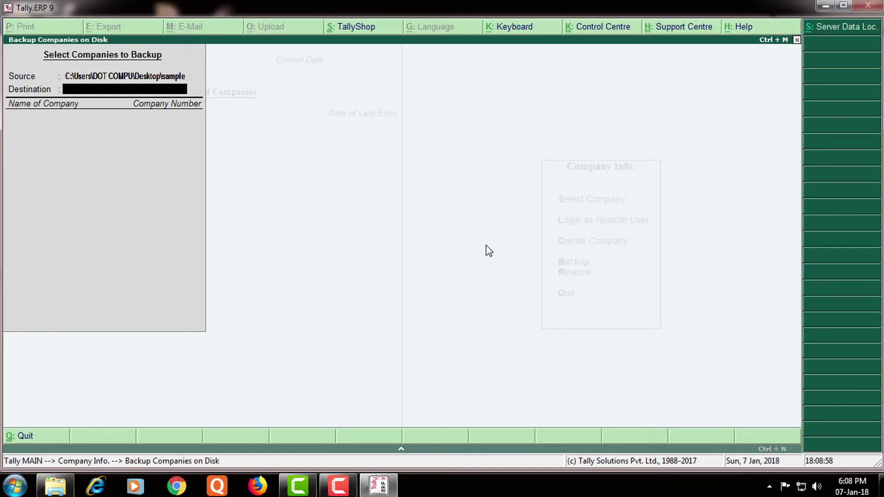
key("ctrl+alt+v")
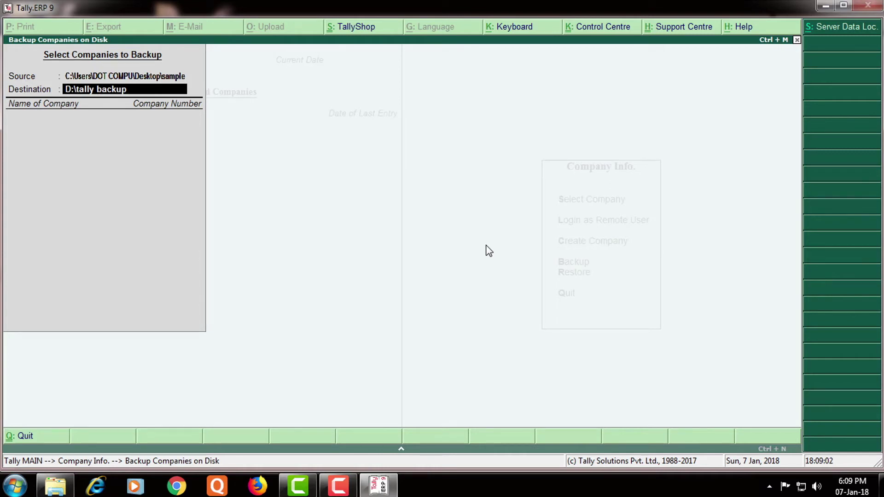
type("\\7.1.18")
key("Return")
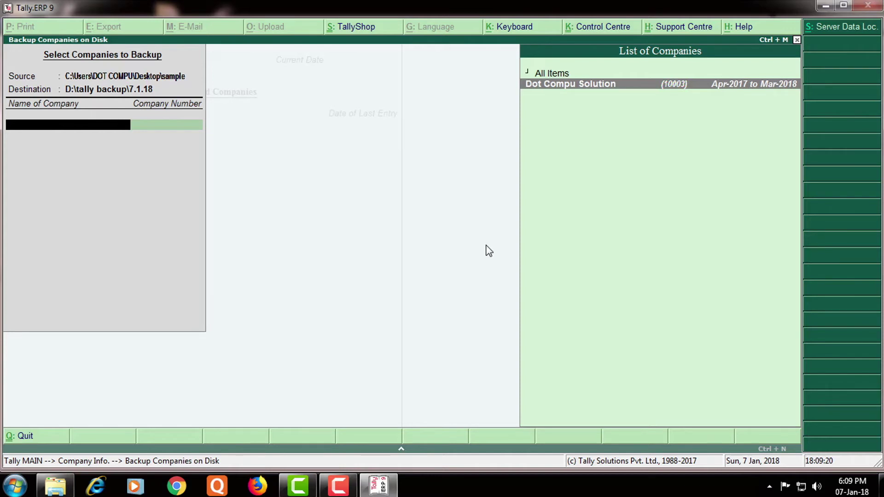
Choose Dot Compu Solution as the only company and accept the backup
key("Return")
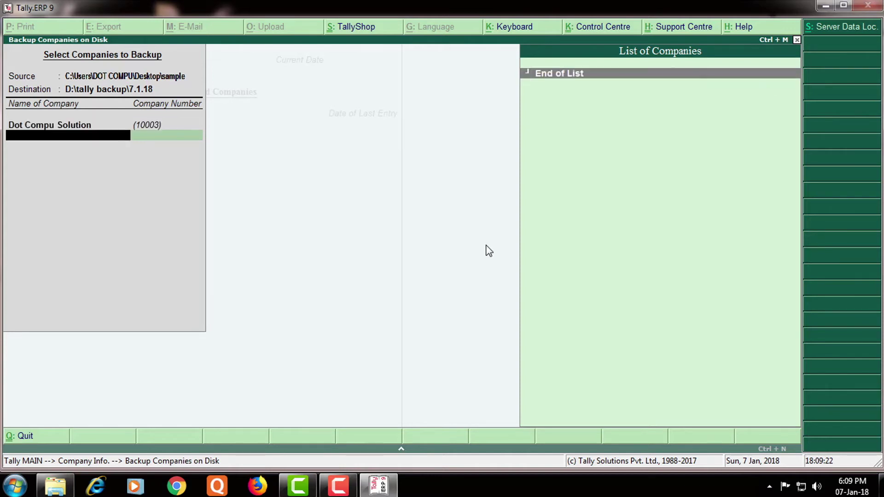
key("Return")
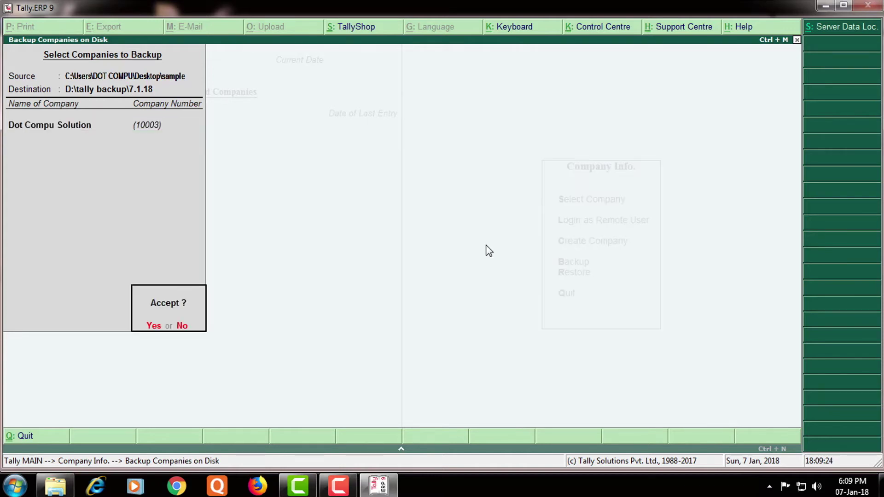
key("Return")
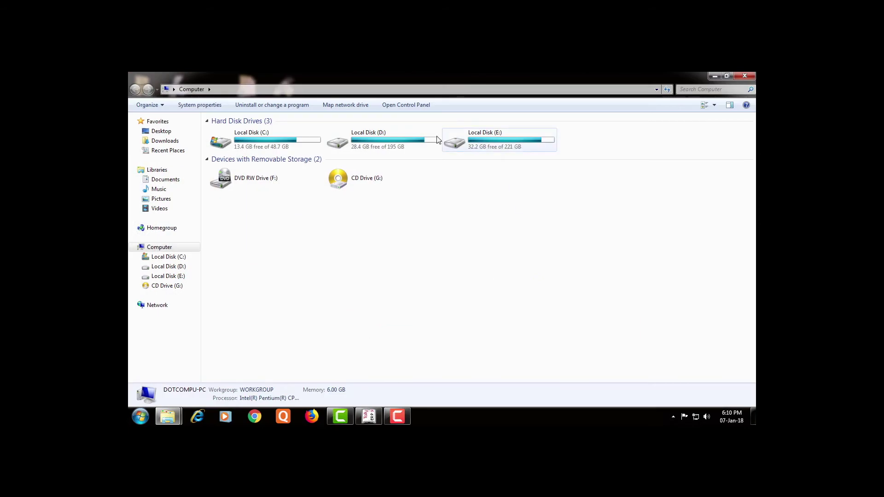
In Windows Explorer, look inside D:\tally backup\7.1.18 for the backup file
double_click(392, 132)
left_click(397, 138)
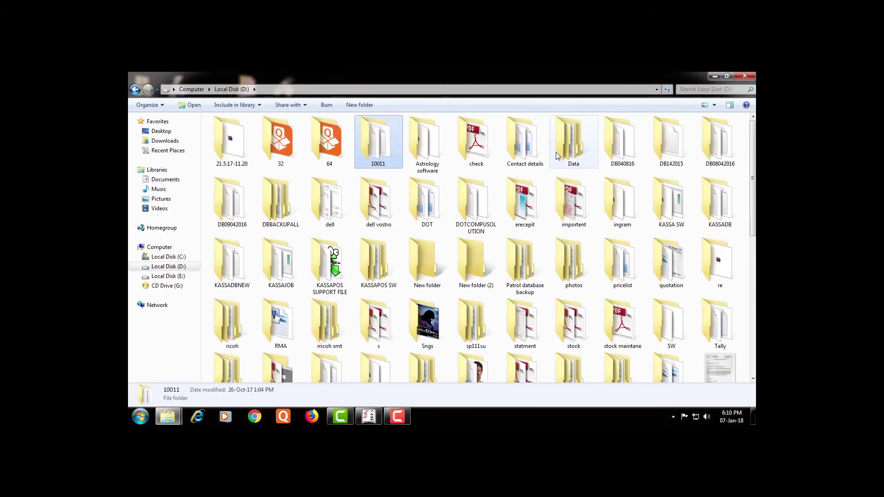
type("tally b")
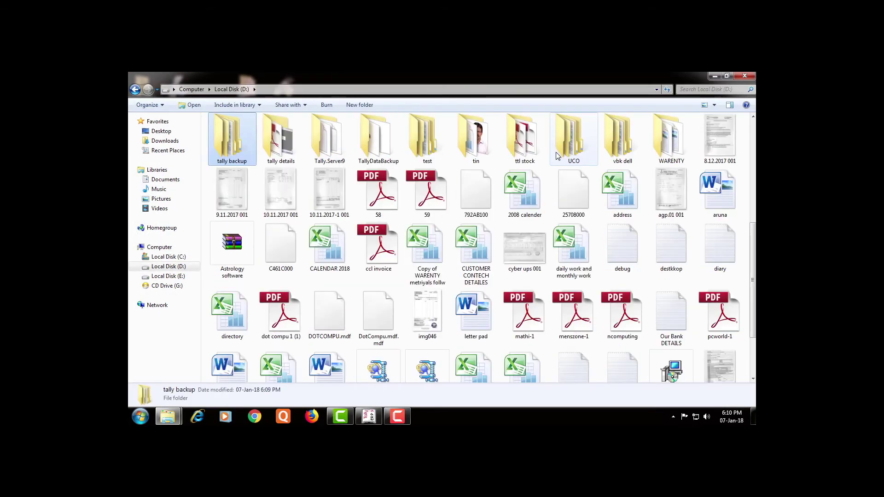
key("Right")
key("Left")
key("Return")
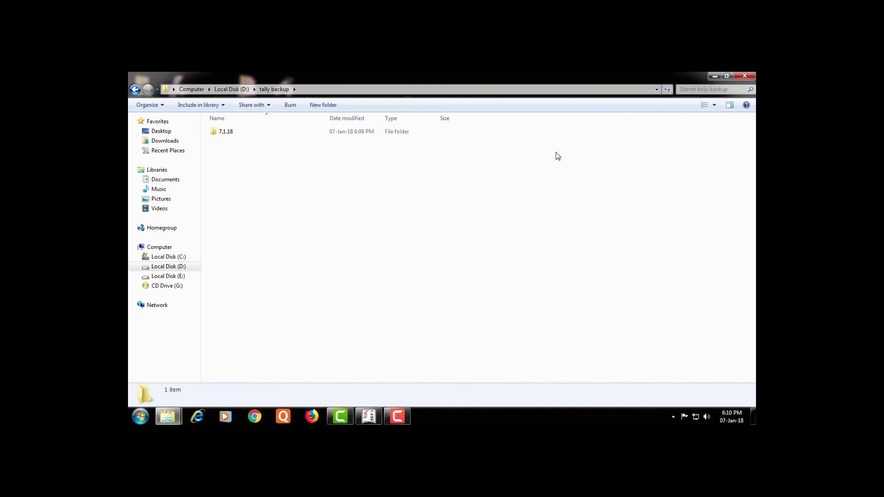
key("Down")
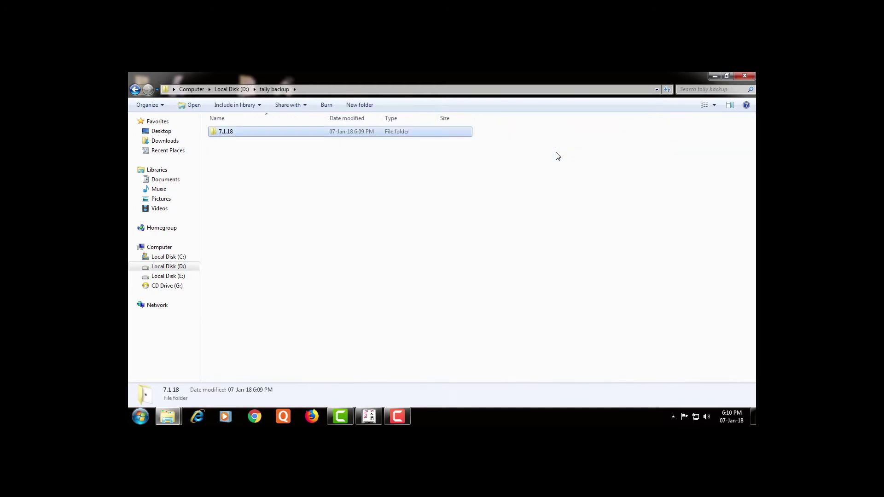
key("Return")
key("Down")
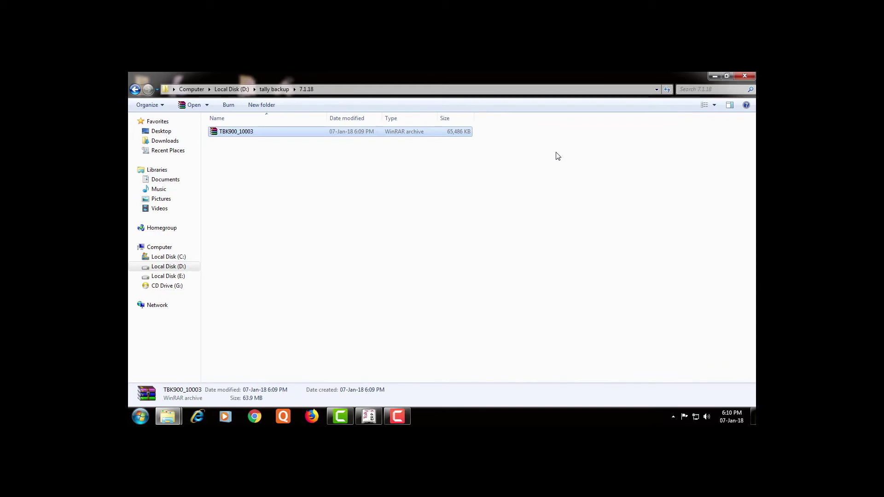
View the file properties of the TBK900_10003 backup archive and go back out of the backup folders
right_click(430, 127)
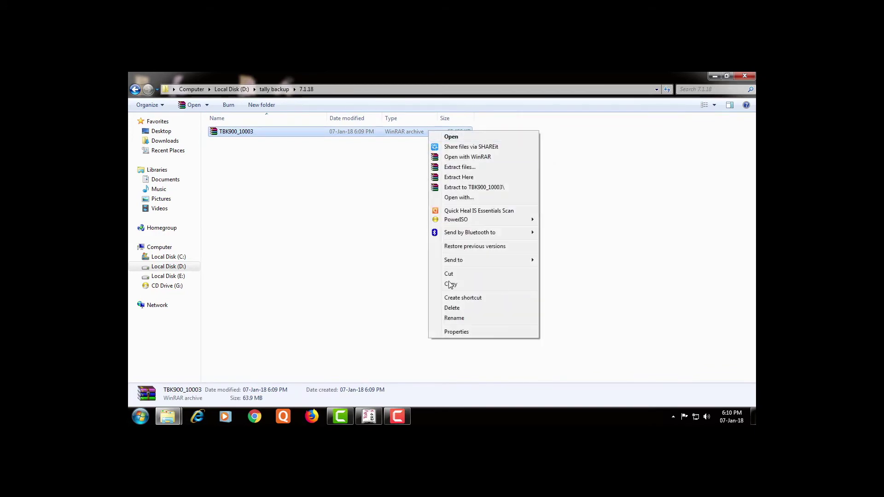
left_click(466, 331)
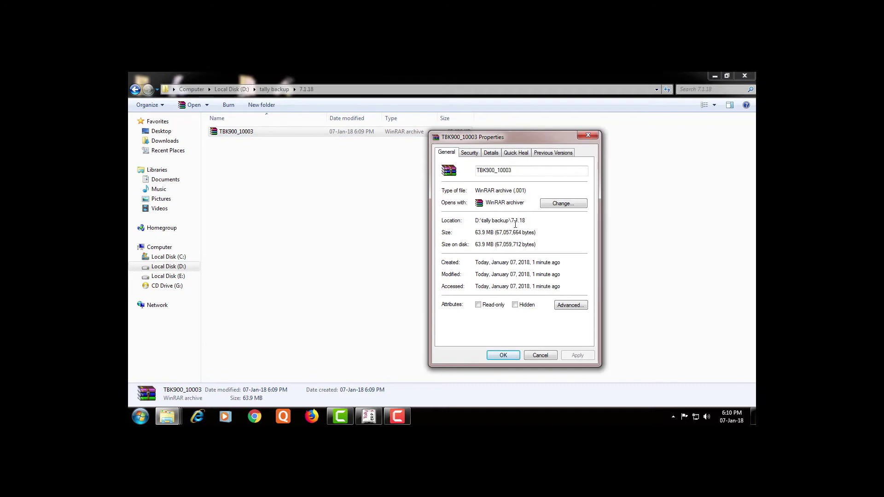
left_click(589, 135)
left_click(659, 316)
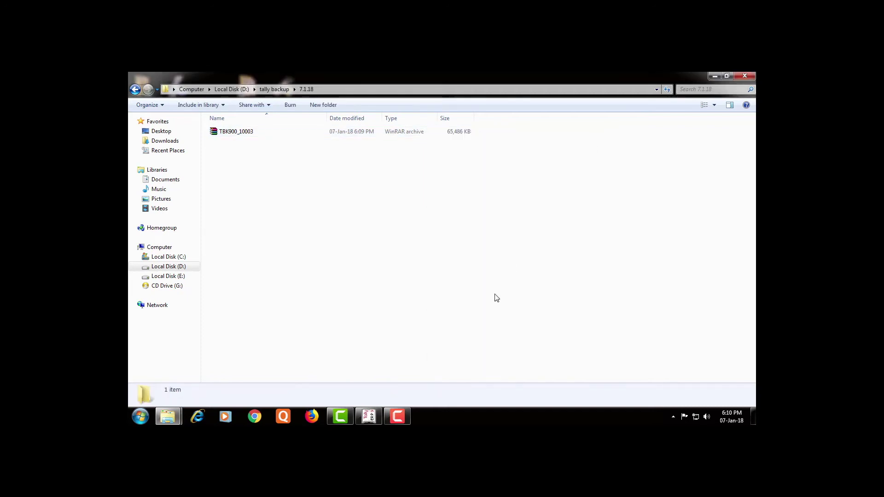
key("BackSpace")
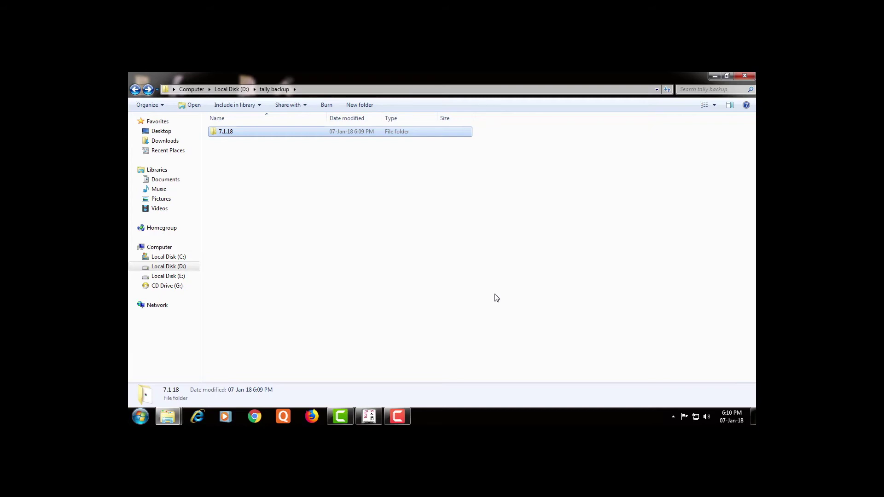
key("BackSpace")
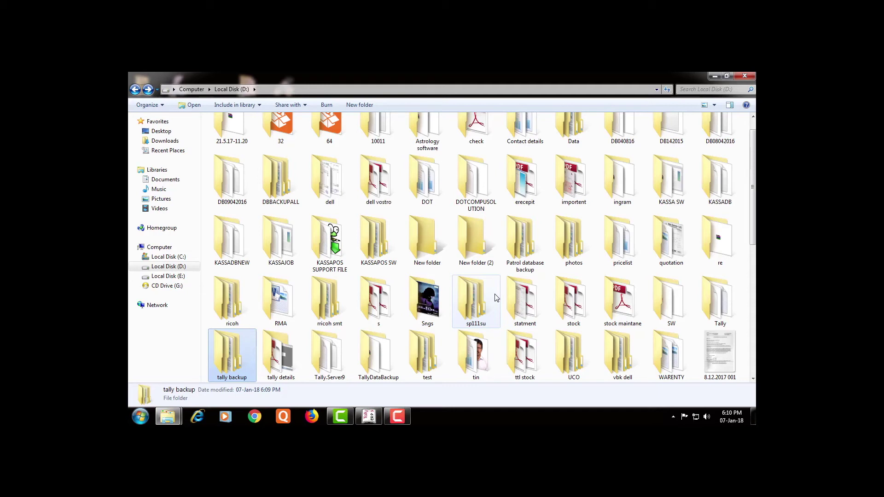
key("F5")
key("BackSpace")
key("super+d")
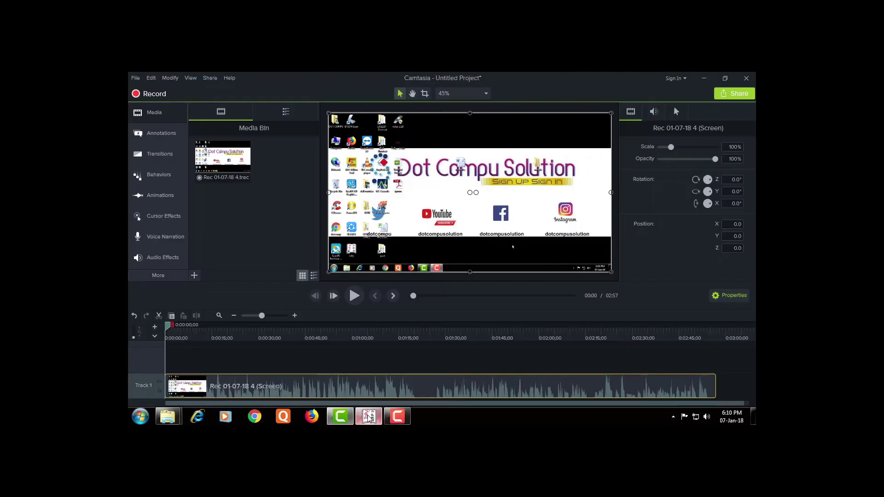
left_click(369, 416)
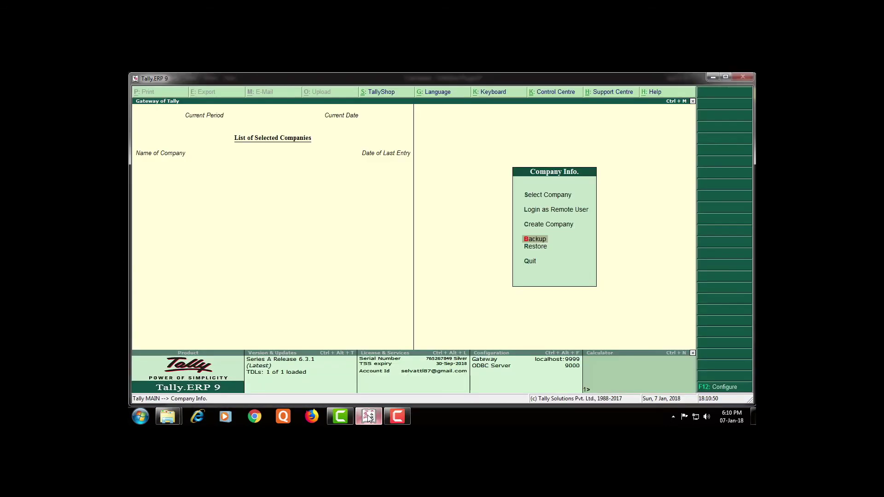
key("Down")
key("Down")
key("Return")
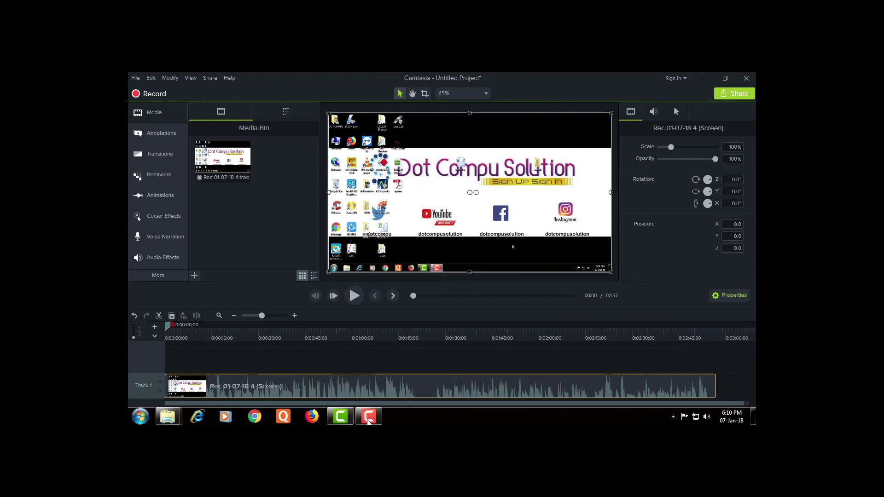
Launch Tally.ERP 9 from the desktop and open the company restore screen
key("super+d")
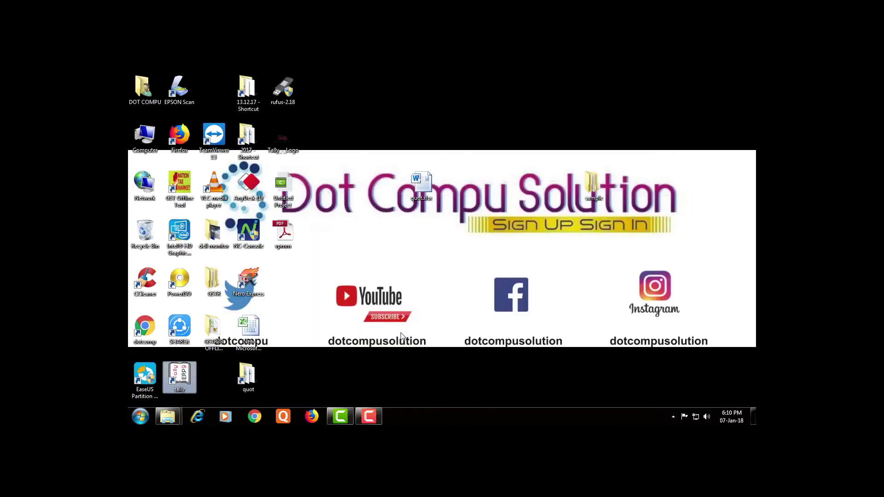
double_click(178, 387)
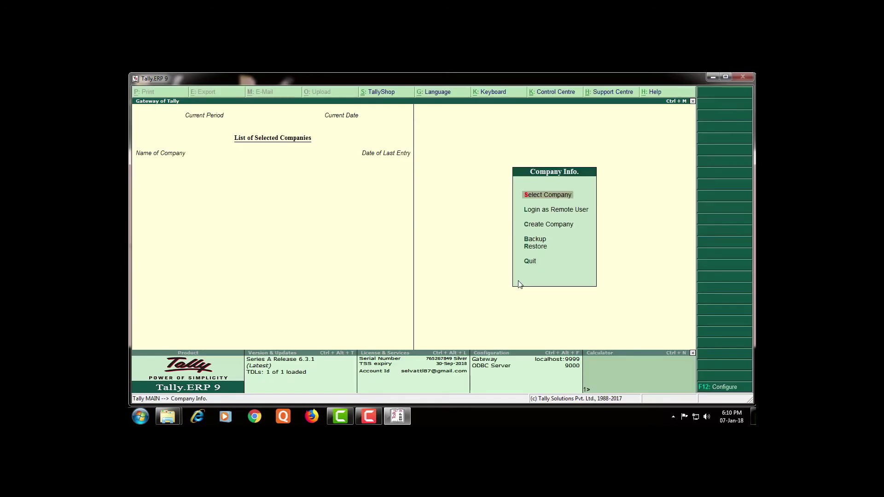
key("Down")
key("Down")
key("Down")
key("Down")
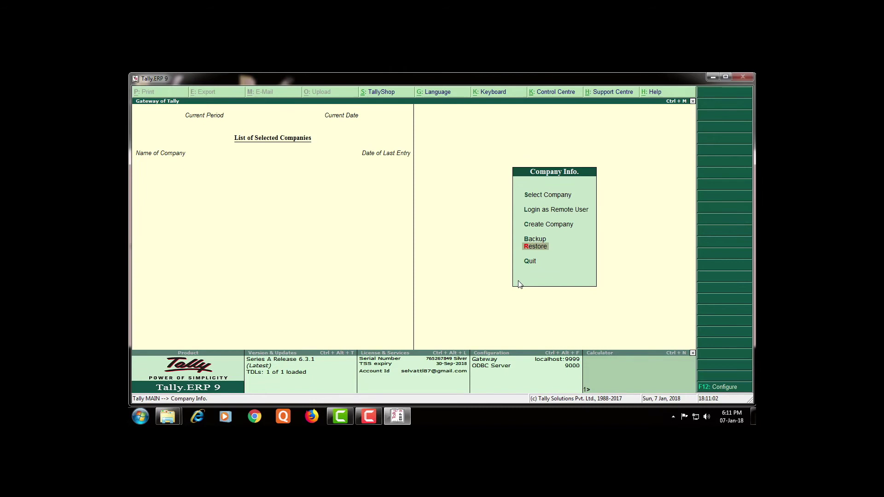
key("Return")
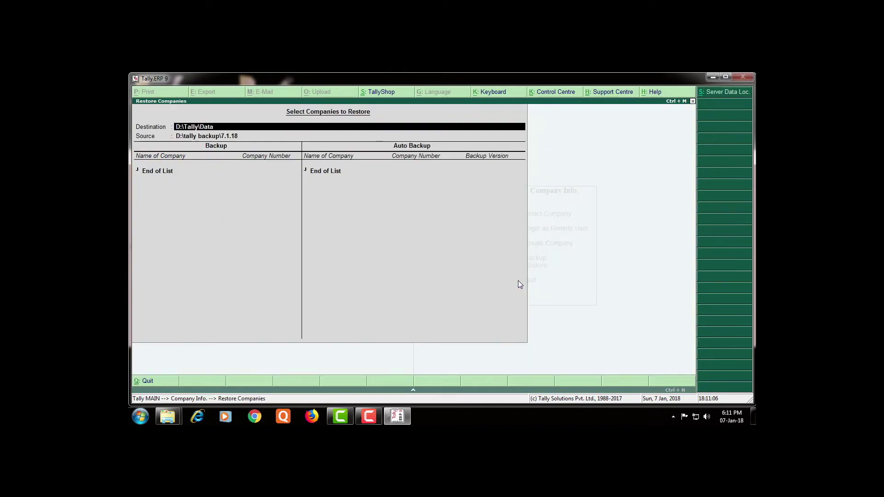
Create a folder named tally data on the Windows desktop and open it
key("ctrl+m")
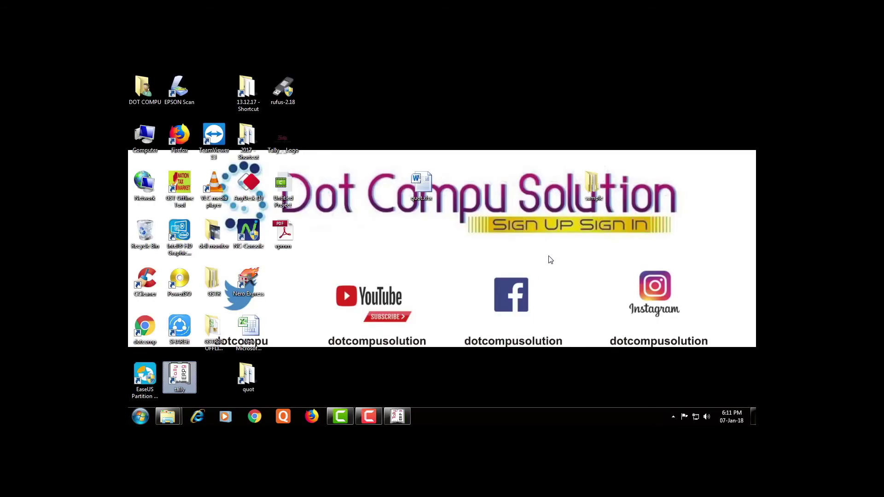
right_click(488, 96)
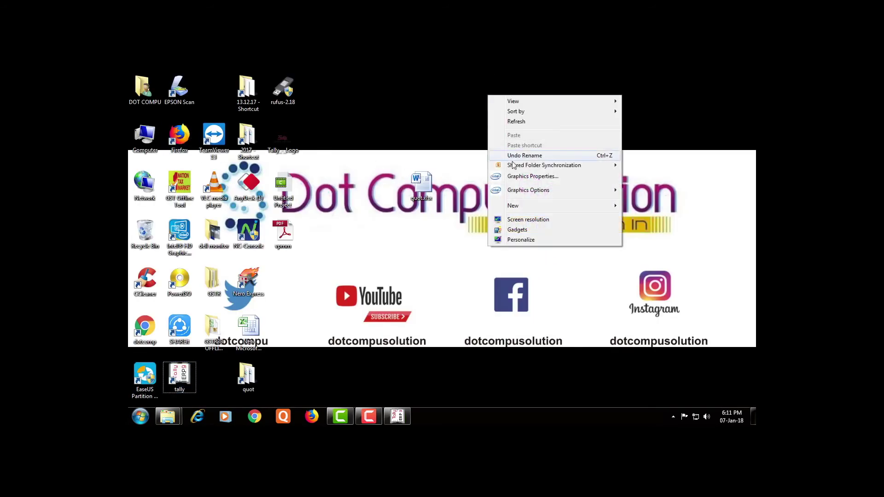
mouse_move(530, 207)
left_click(643, 205)
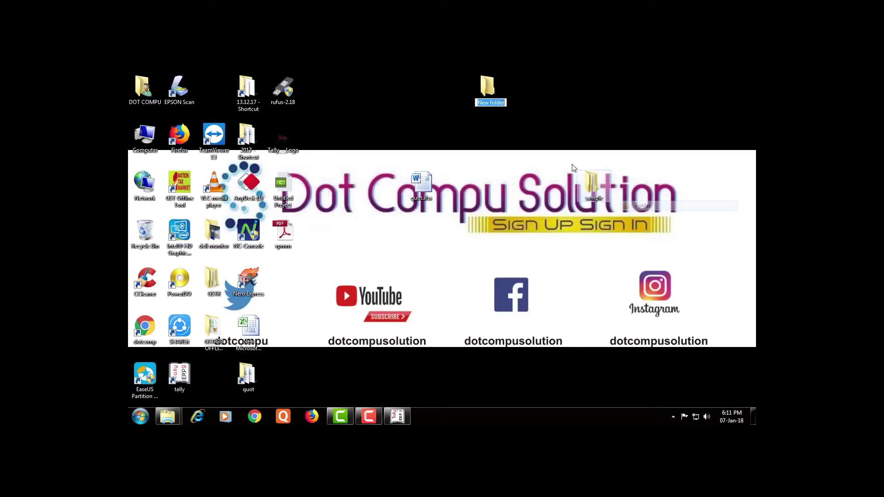
type("tal")
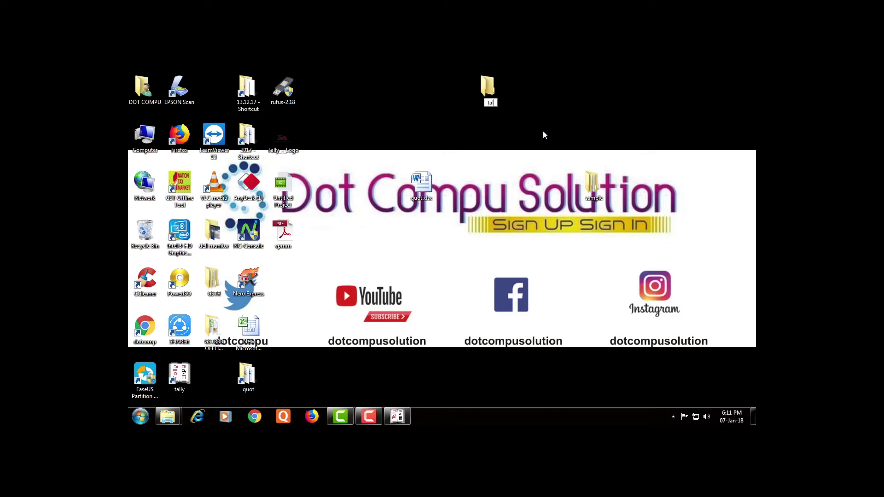
type("ly dta")
key("BackSpace")
key("BackSpace")
type("ata")
key("Return")
key("Return")
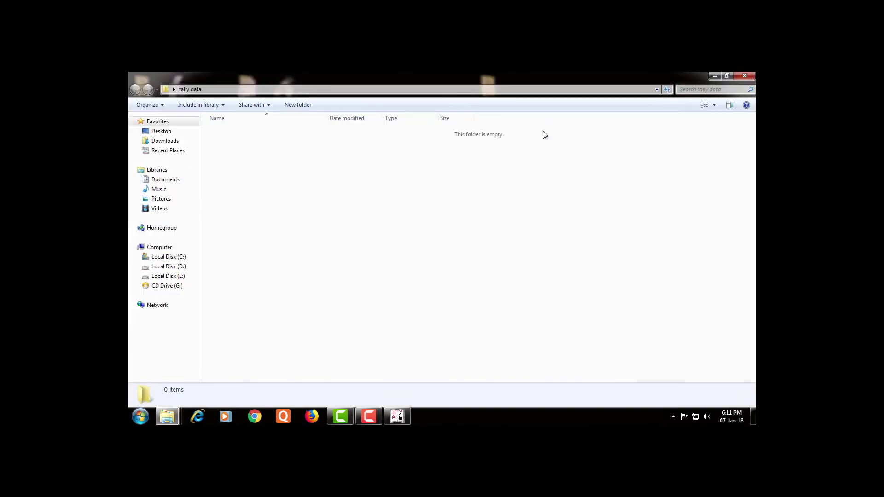
Copy the tally data folder's path and set it as the restore destination in Tally.ERP 9
left_click(365, 91)
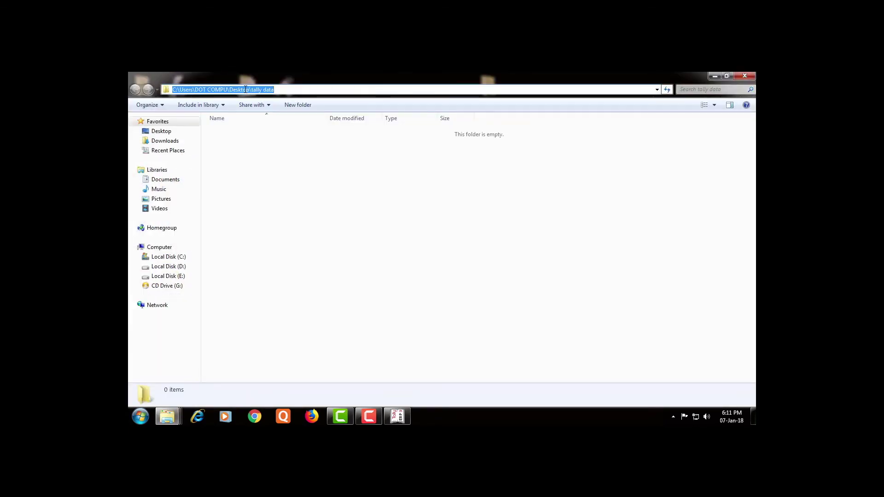
right_click(244, 90)
left_click(266, 120)
key("super+d")
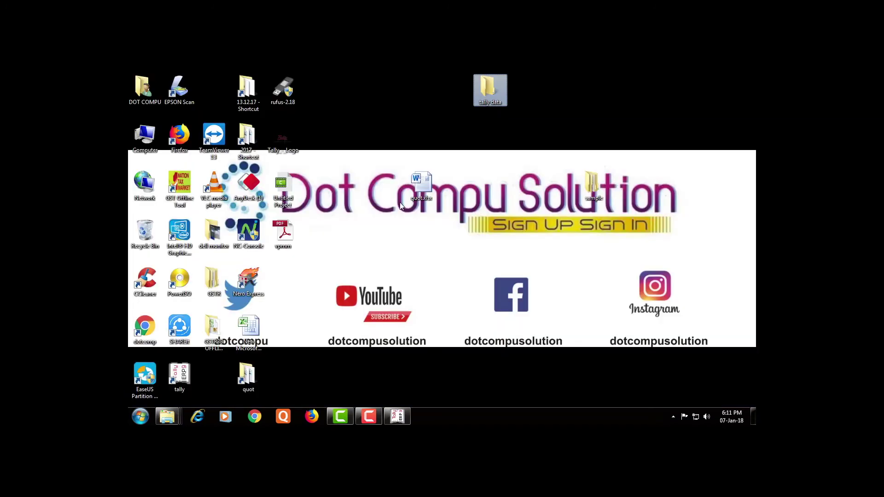
key("alt+Tab")
key("alt+Tab")
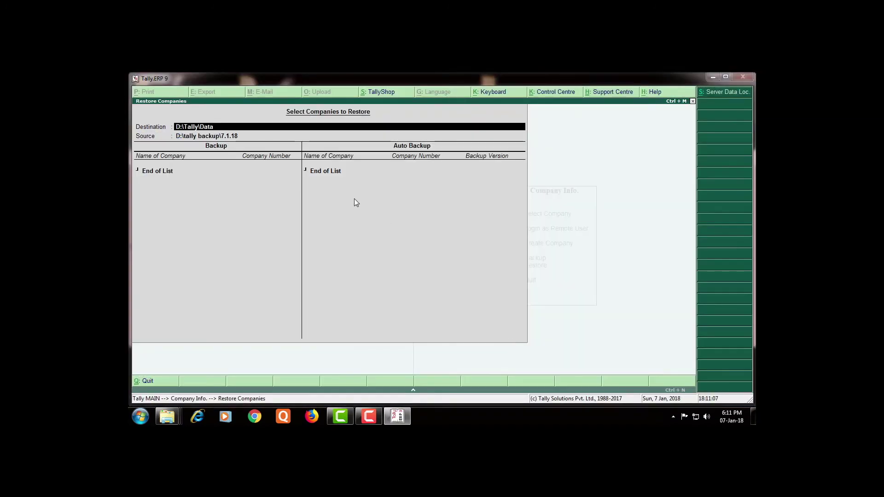
key("ctrl+alt+v")
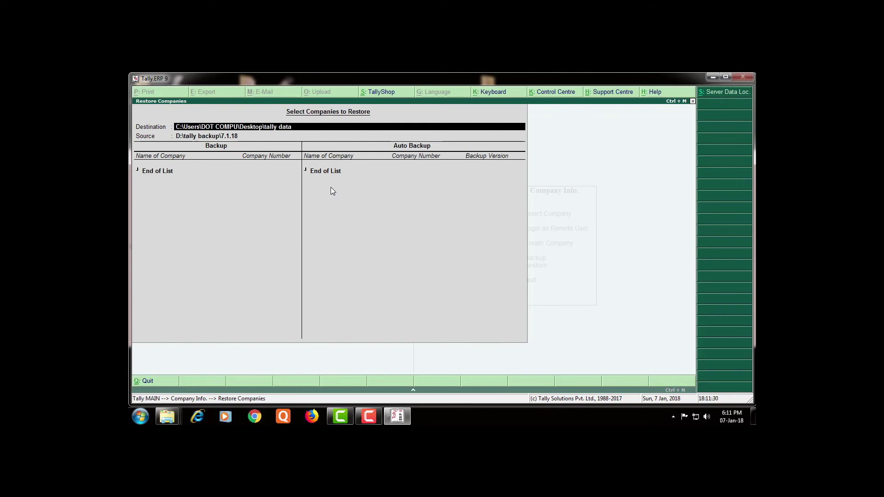
key("Return")
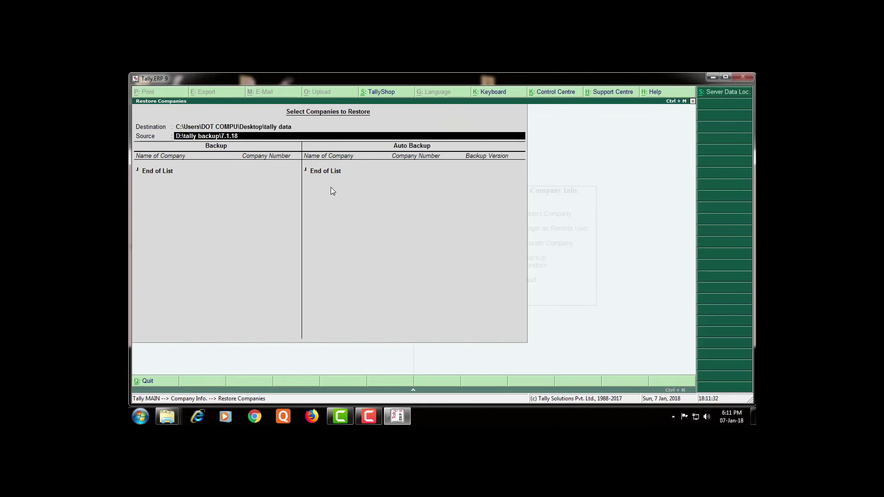
Clear the source path on the Restore Companies screen
key("BackSpace")
key("BackSpace")
key("BackSpace")
key("BackSpace")
key("BackSpace")
key("BackSpace")
key("BackSpace")
key("BackSpace")
key("BackSpace")
key("BackSpace")
key("BackSpace")
key("BackSpace")
key("BackSpace")
key("BackSpace")
key("BackSpace")
key("BackSpace")
key("BackSpace")
key("BackSpace")
key("BackSpace")
key("BackSpace")
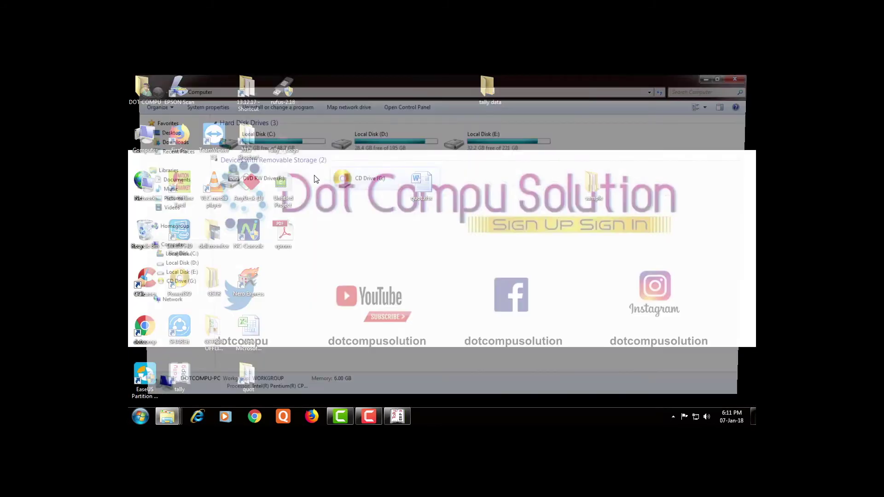
Copy the path of D:\tally backup\7.1.18 from Windows Explorer and enter it as the restore source in Tally.ERP 9
double_click(379, 136)
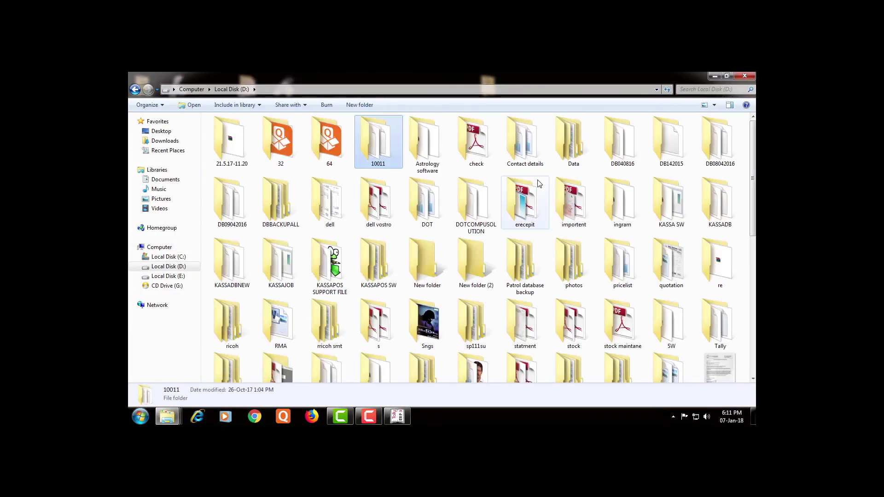
key("t")
key("t")
key("Return")
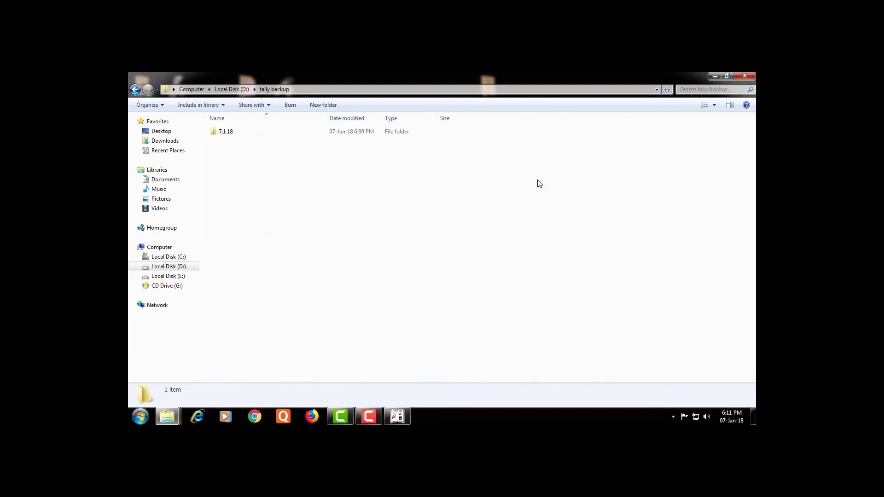
key("Return")
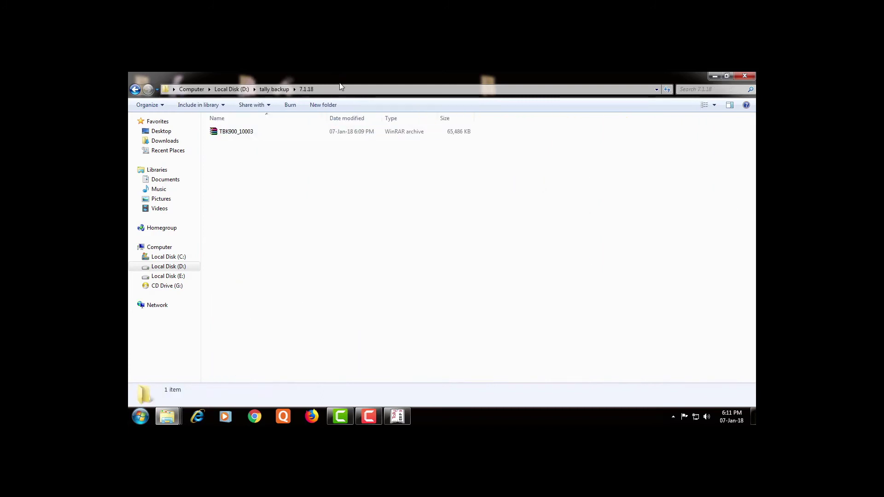
left_click(275, 89)
right_click(220, 90)
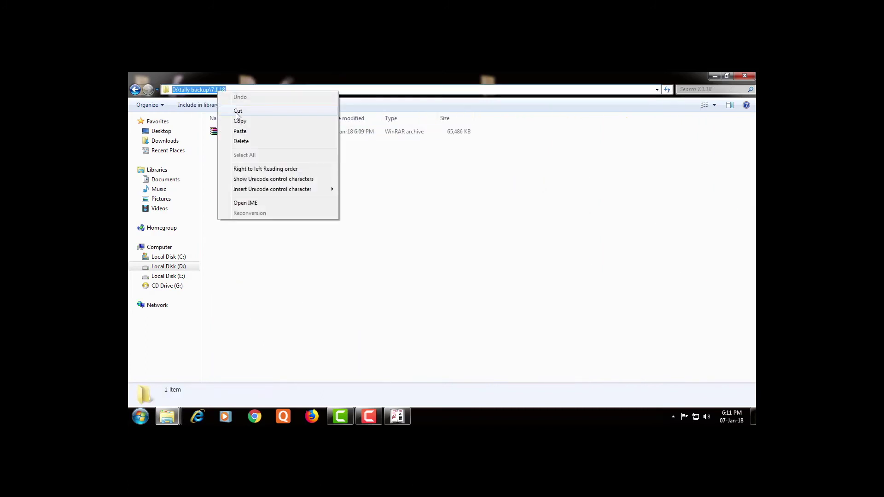
left_click(239, 122)
key("alt+Tab")
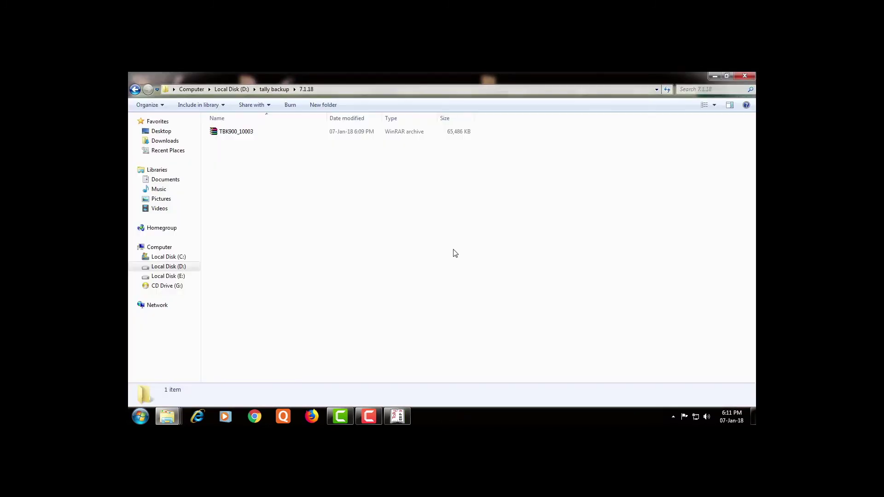
key("alt+Tab")
key("ctrl+alt+v")
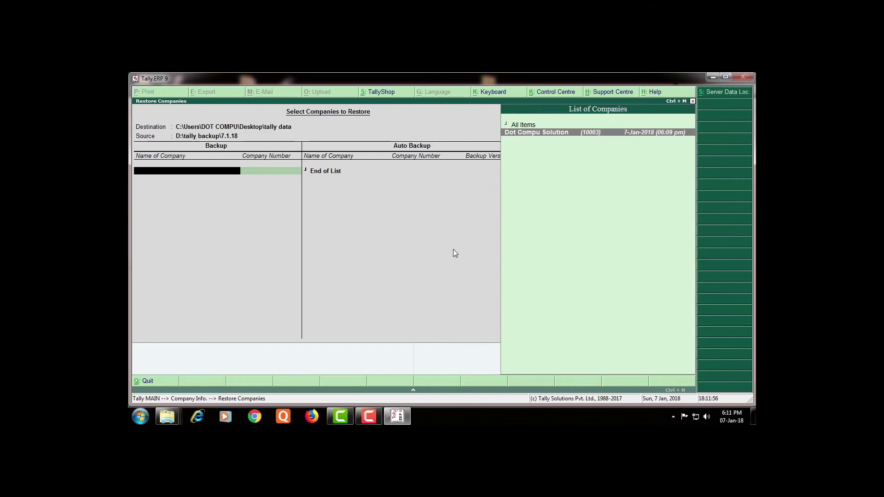
Choose Dot Compu Solution as the only company and accept the restore
key("Return")
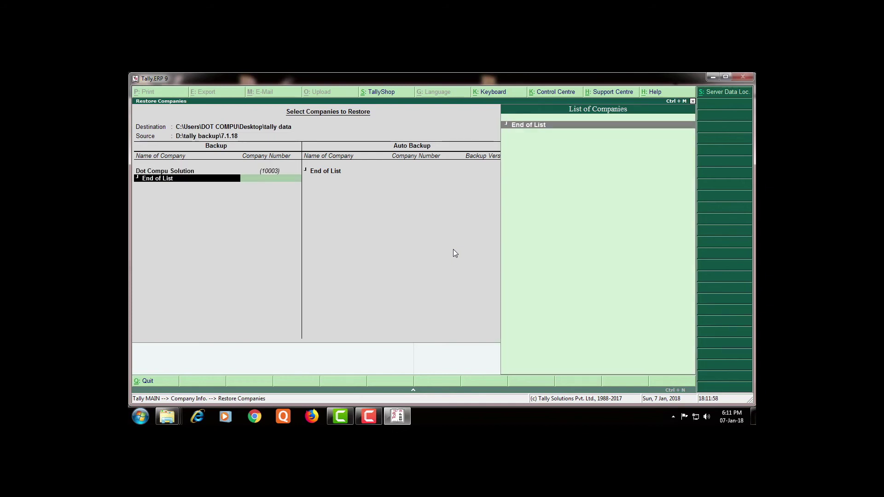
key("Return")
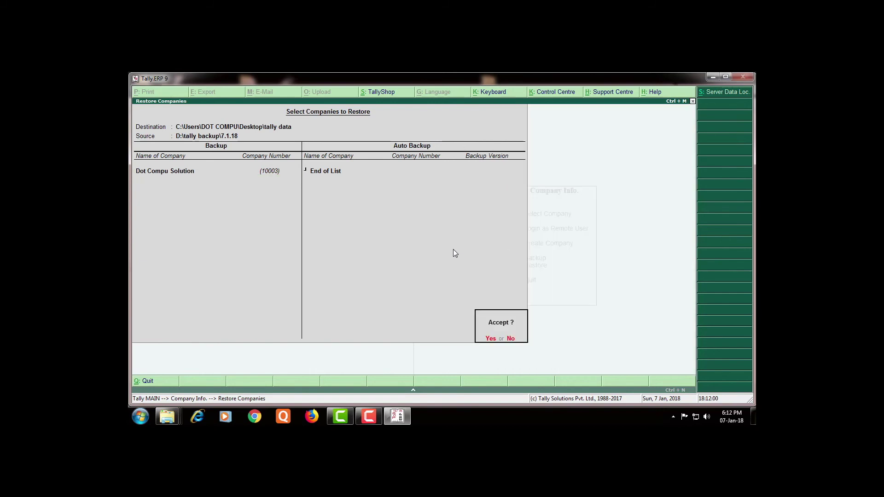
key("Return")
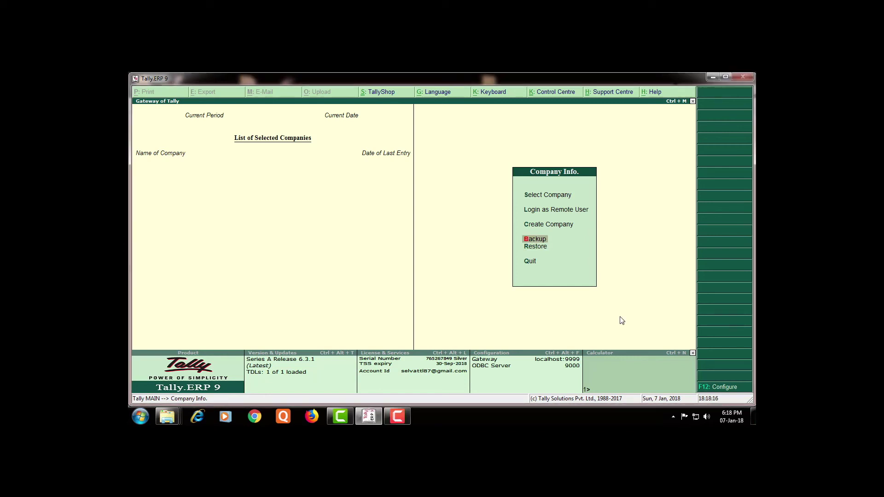
Open the Select Company screen and go back to its data path for editing
key("Up")
key("Up")
key("Up")
key("Up")
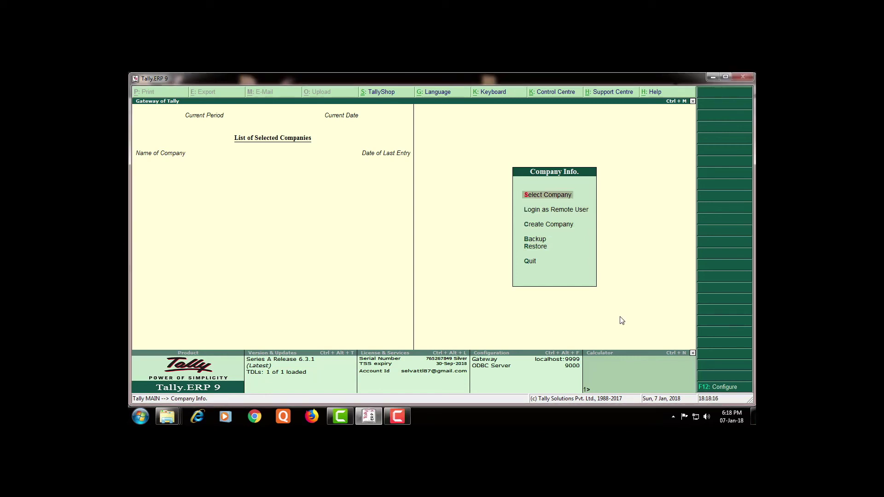
key("Return")
key("BackSpace")
Try D:\tally backup\7.1.18 as the company data path
key("ctrl+alt+v")
key("Return")
key("BackSpace")
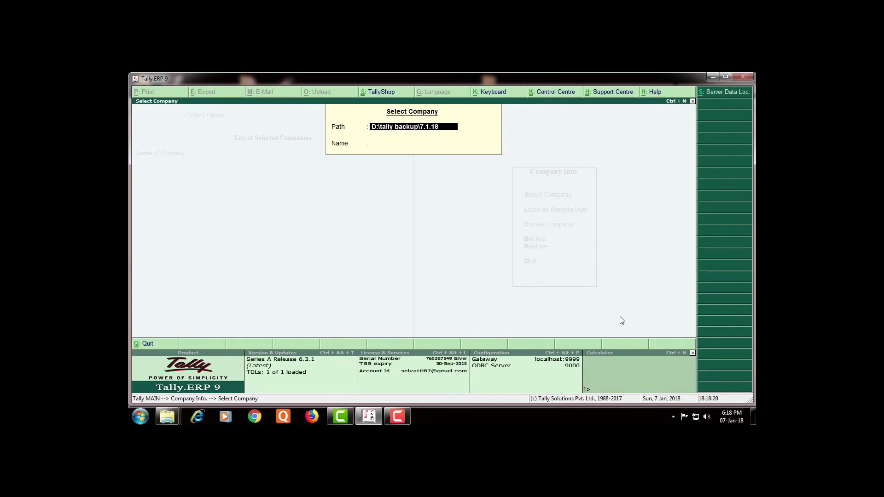
Set the company data path to the desktop's tally data folder and load Dot Compu Solution from it
key("ctrl+m")
double_click(504, 85)
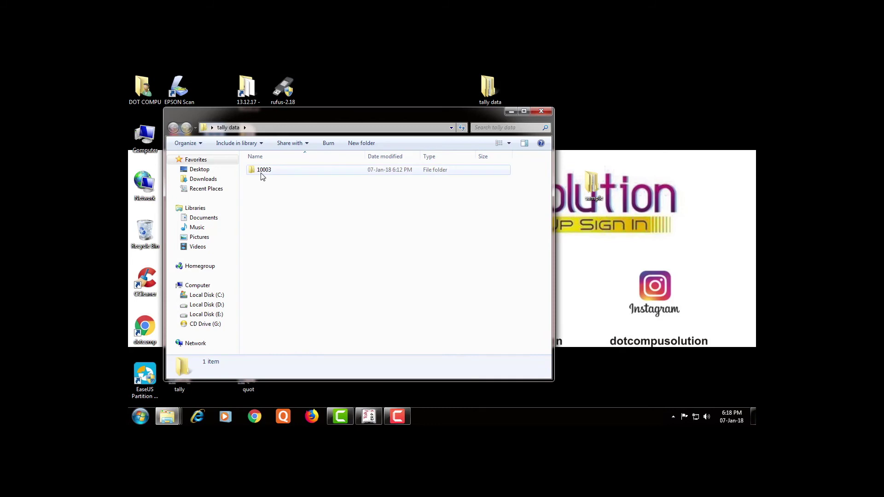
left_click(325, 129)
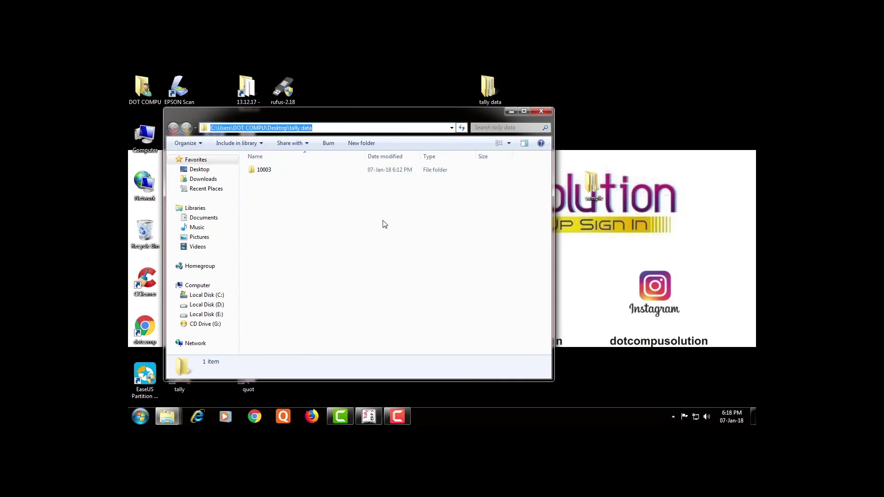
key("alt+Tab")
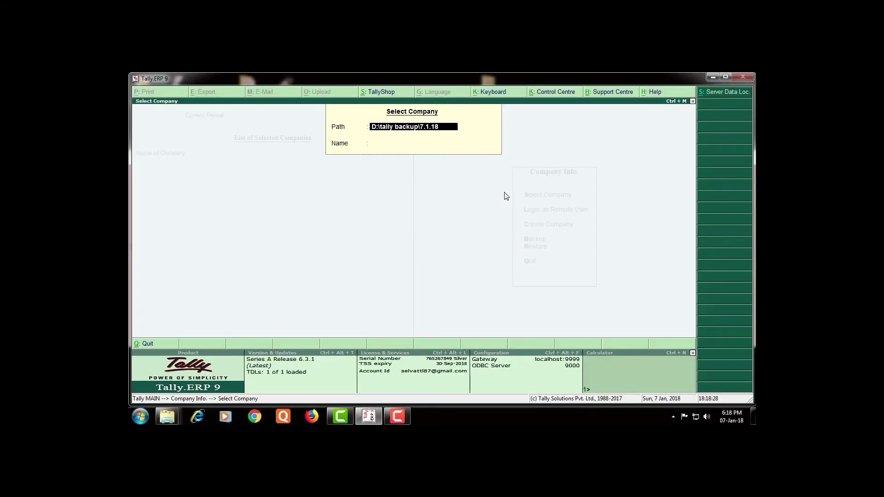
key("ctrl+alt+v")
key("Return")
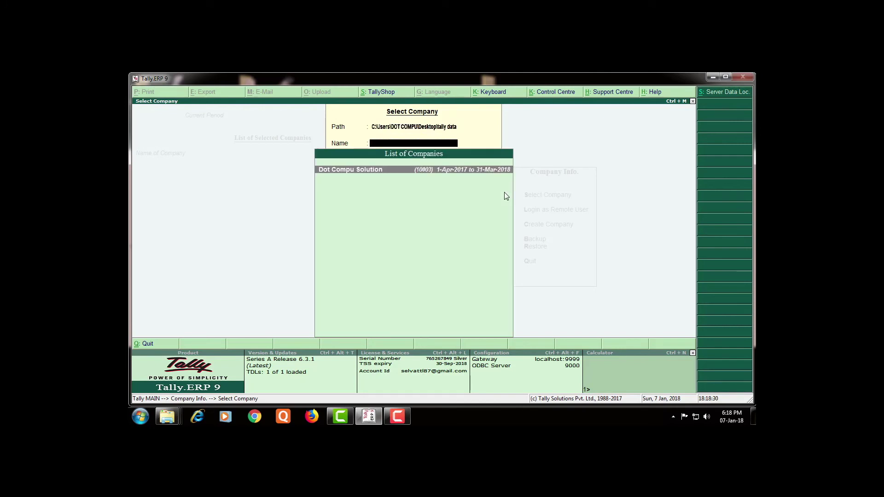
key("Return")
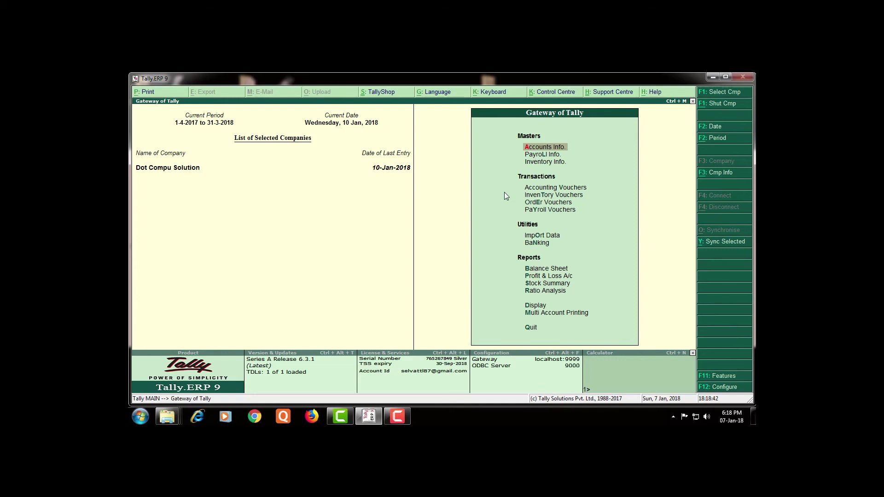
Switch to Windows Explorer and open the tally Backup folder on drive E
key("super+d")
key("super+e")
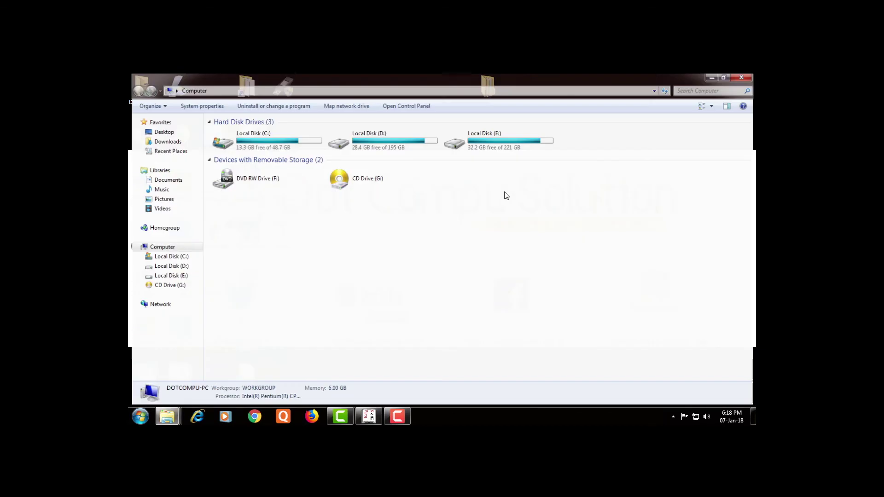
double_click(475, 144)
key("t")
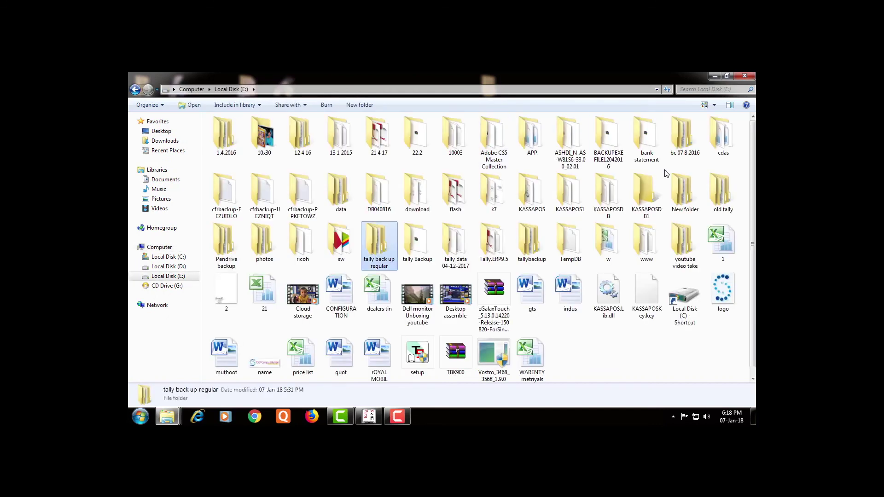
key("t")
key("Return")
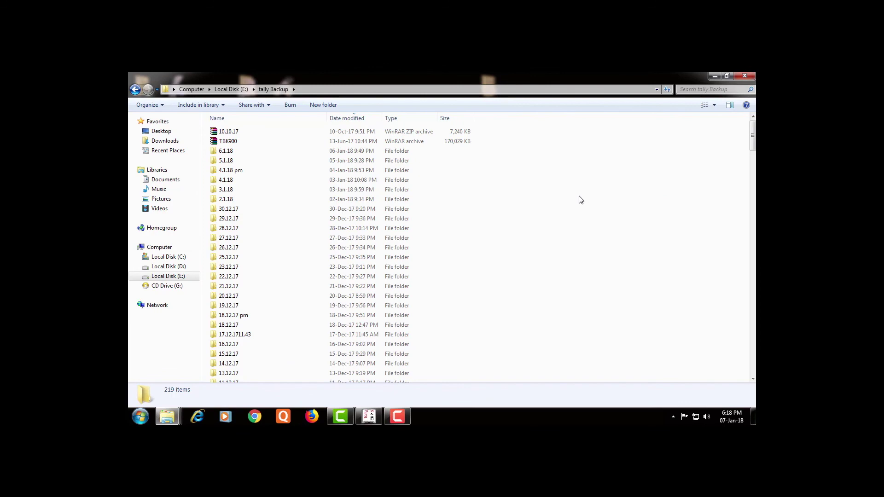
Look through the dated backup folders in E:\tally Backup, close the folder window and return to Tally.ERP 9
scroll(558, 244, "down", 10)
scroll(530, 251, "down", 20)
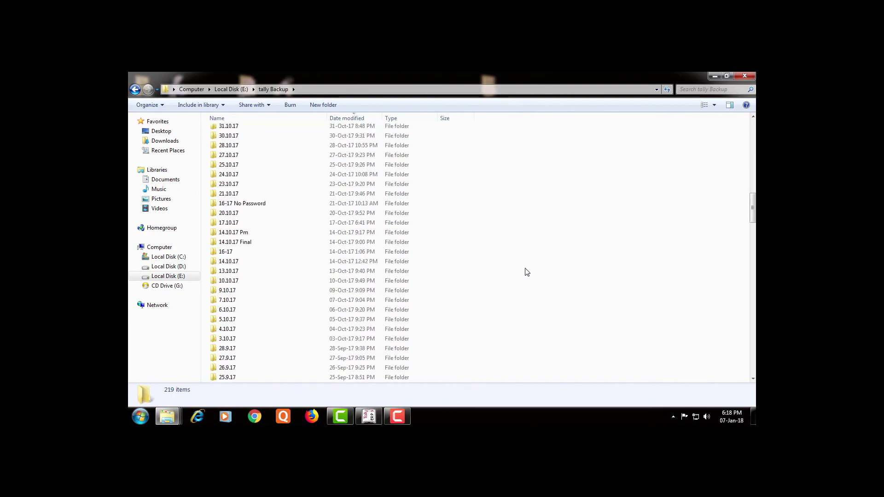
scroll(487, 280, "up", 20)
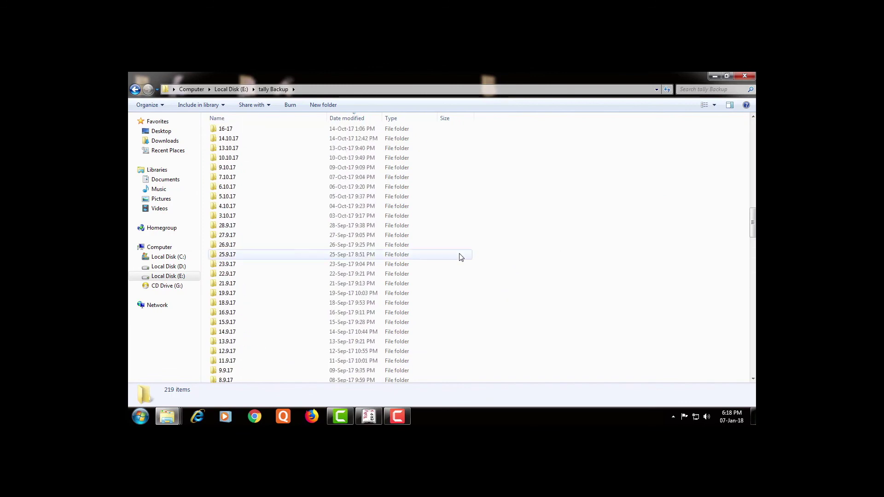
left_click(225, 160)
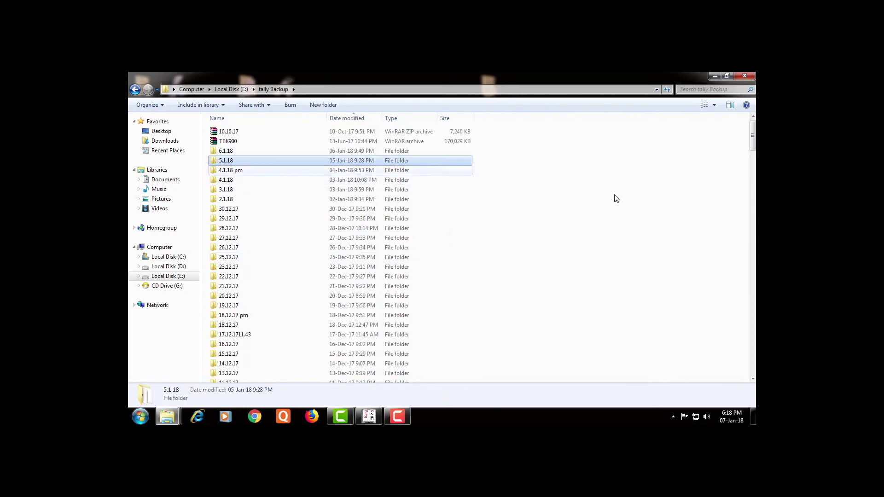
key("Down")
key("Down")
key("Down")
key("Down")
key("Down")
key("Down")
key("Down")
key("Down")
key("Down")
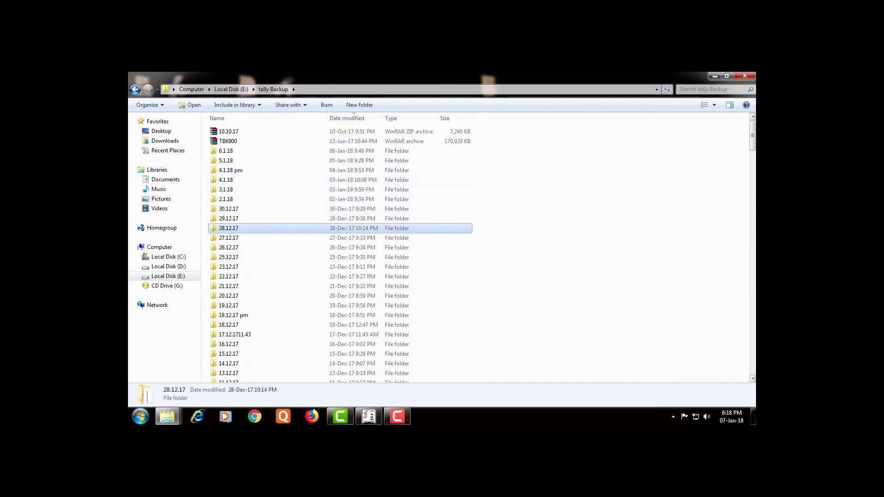
key("Up")
key("Up")
key("Up")
key("Up")
key("Up")
key("Up")
key("Up")
key("Up")
key("Up")
key("Up")
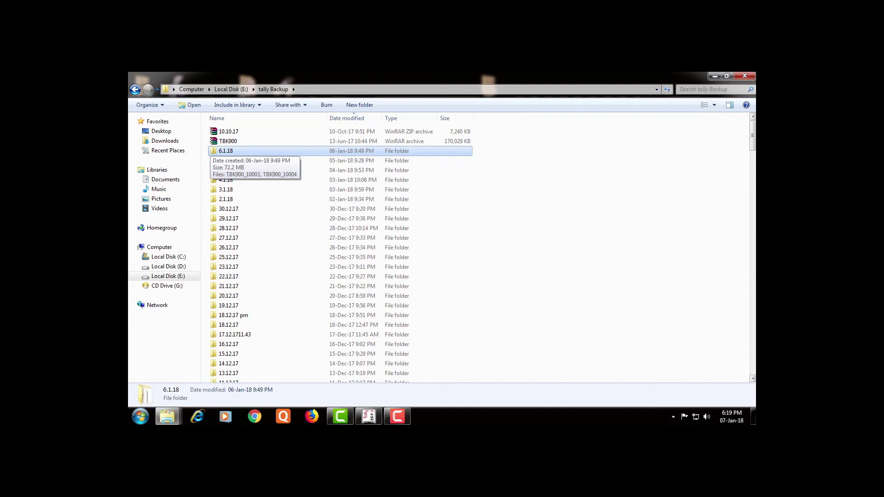
left_click(742, 77)
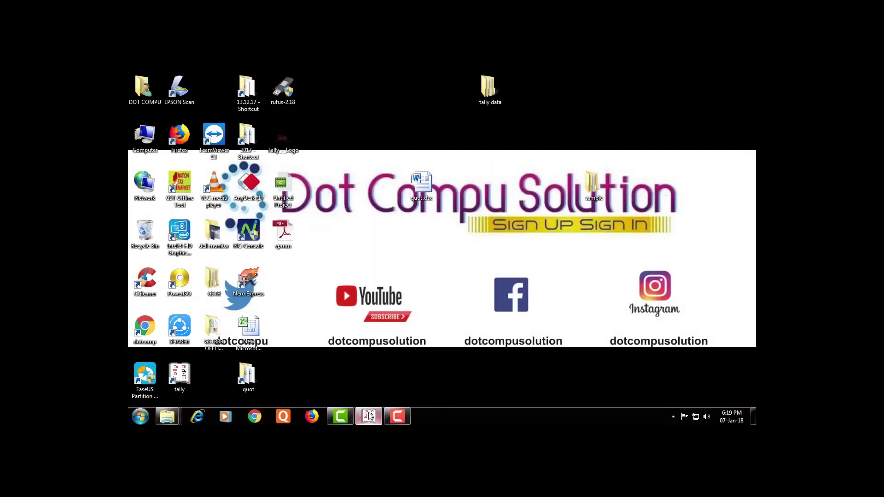
left_click(369, 416)
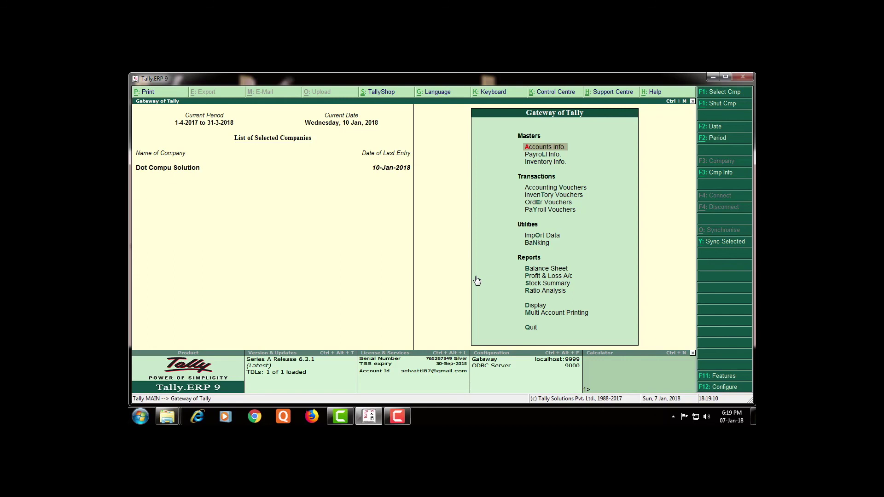